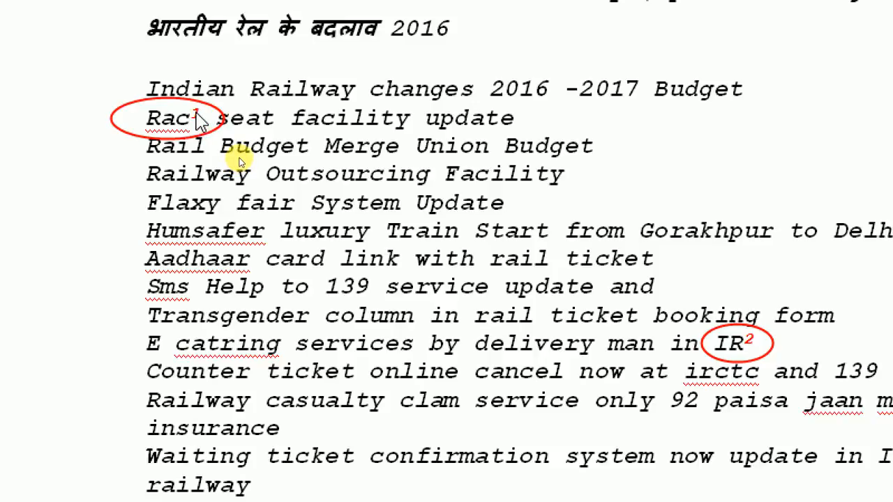
Step: Insert a footnote after "SM" in the last page's paragraph with the text "Social Media"
mouse_move(197, 119)
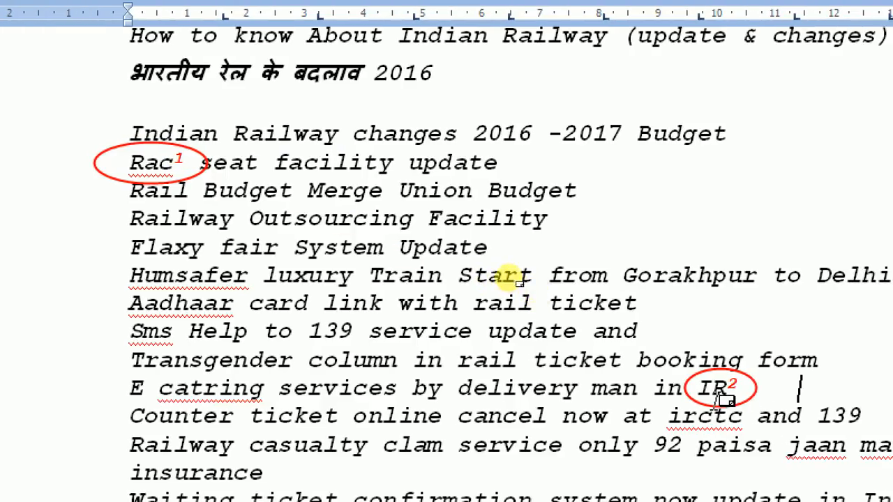
mouse_move(726, 388)
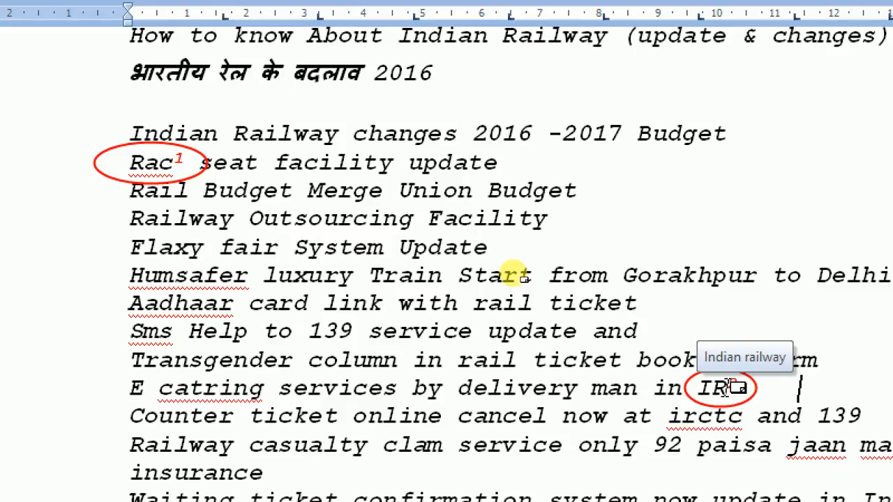
scroll(726, 388, "down", 6)
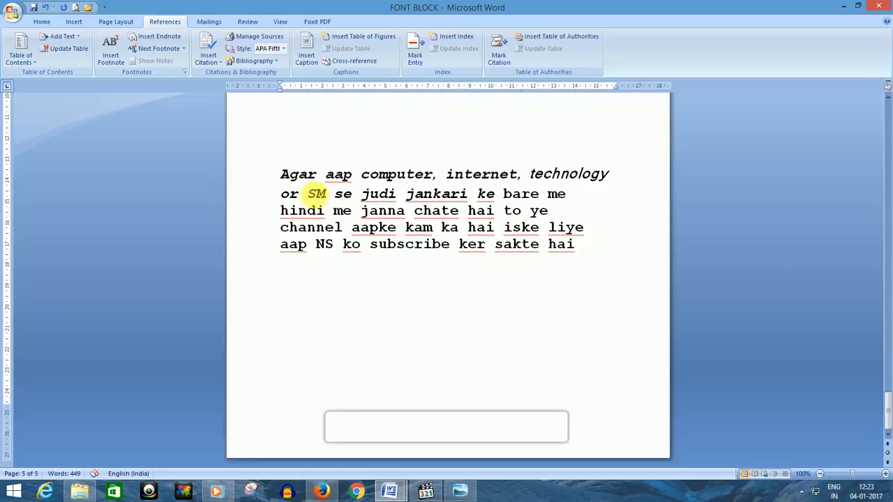
left_click(326, 194)
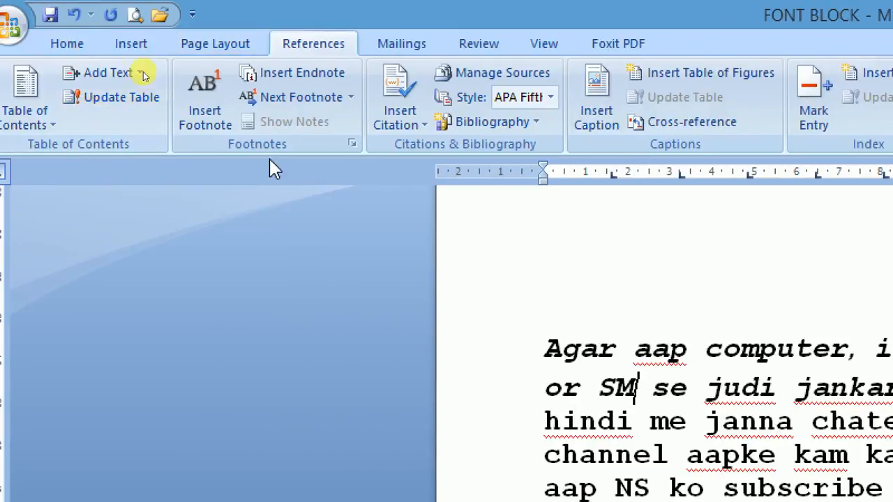
left_click(213, 97)
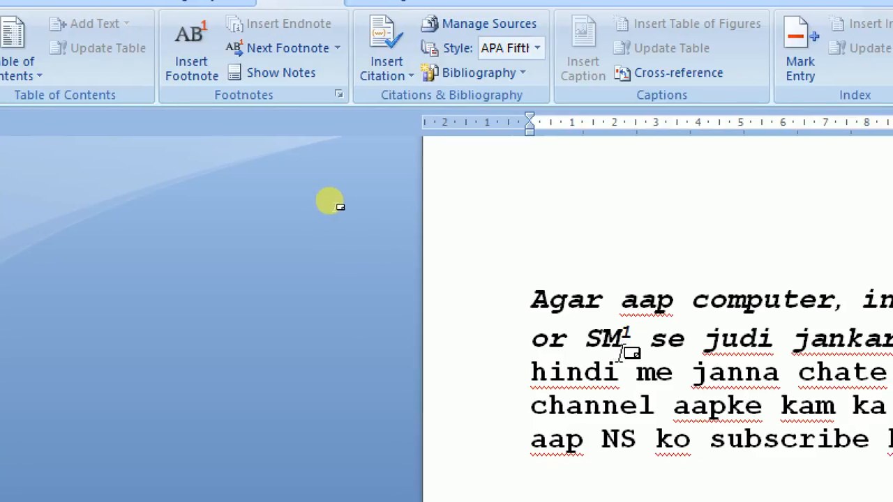
mouse_move(643, 351)
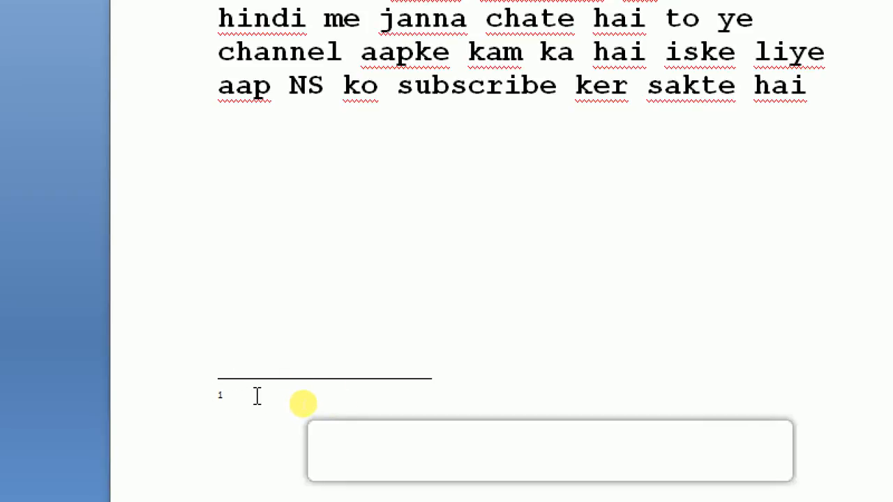
scroll(257, 396, "up", 3)
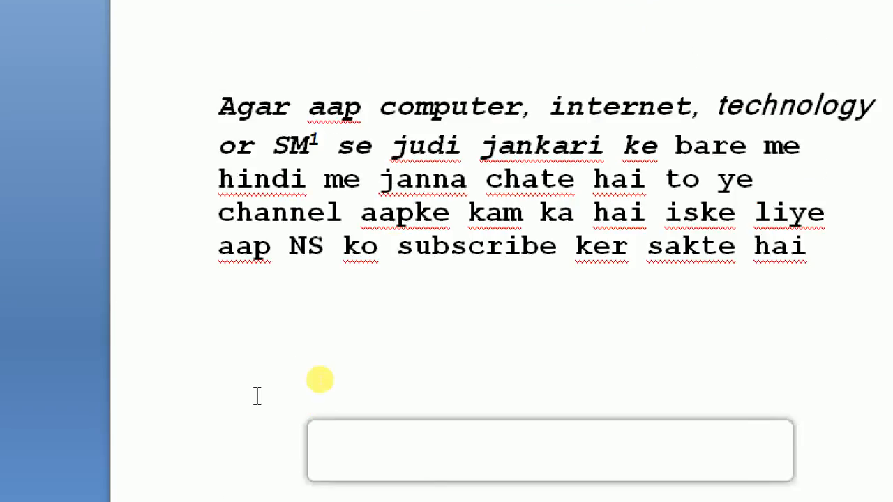
scroll(452, 389, "down", 2)
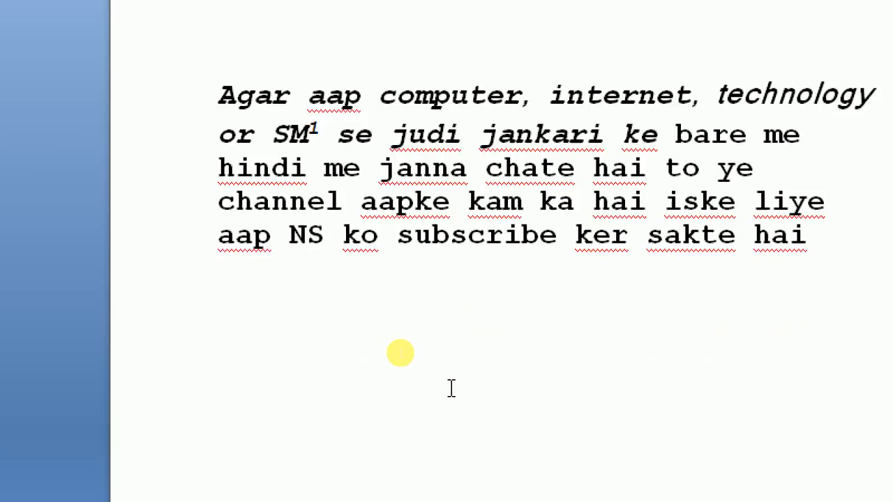
scroll(451, 389, "down", 1)
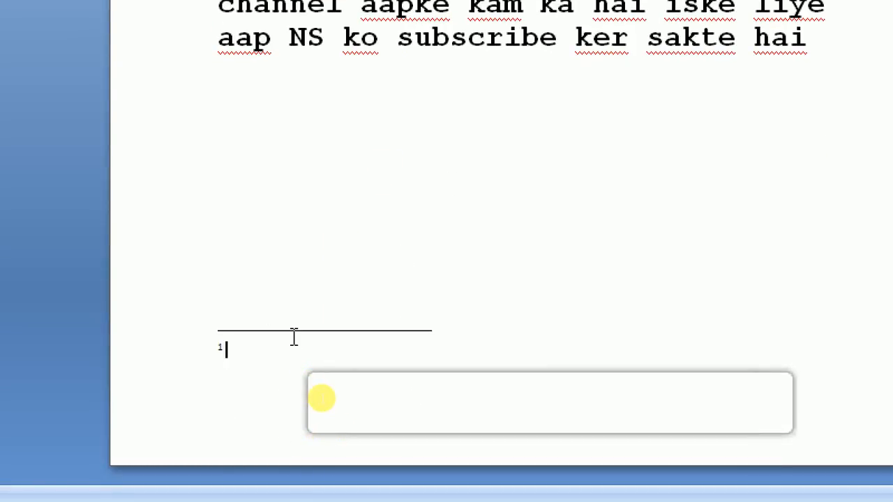
type("Social Media")
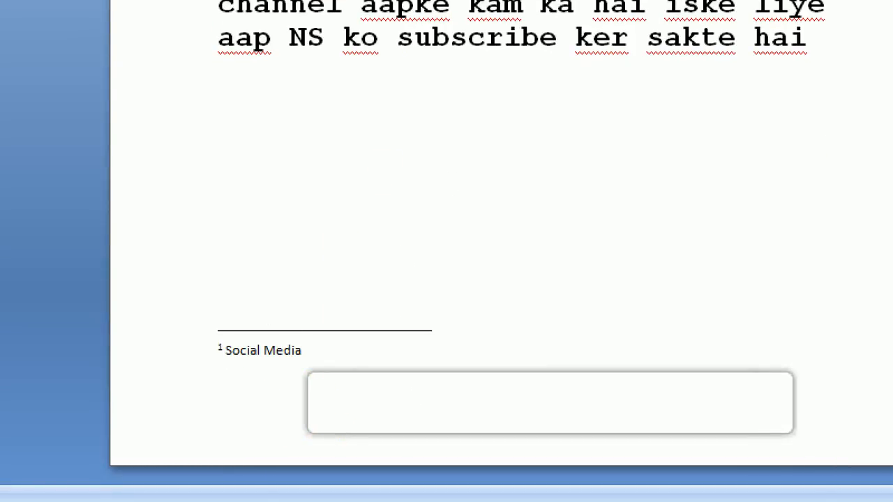
Step: Insert a footnote after "NS" in the paragraph's last line with the text "Net Sansar"
scroll(328, 256, "up", 3)
left_click(328, 255)
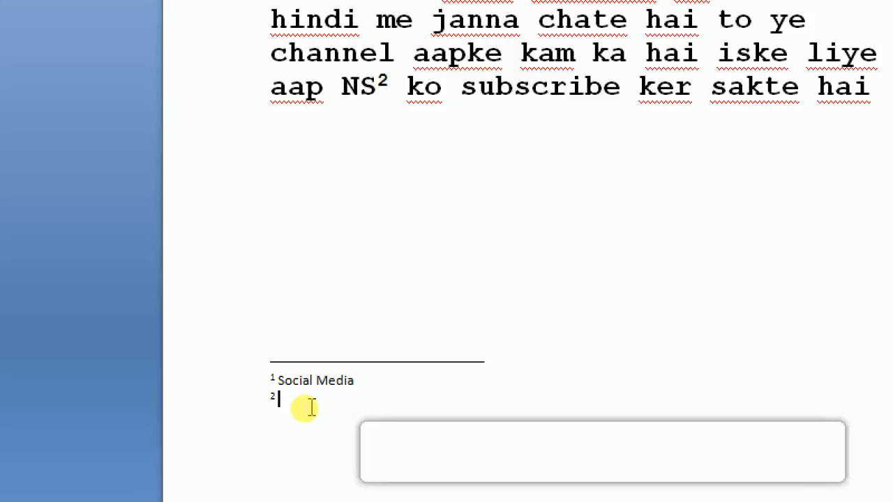
type("Net Sansar")
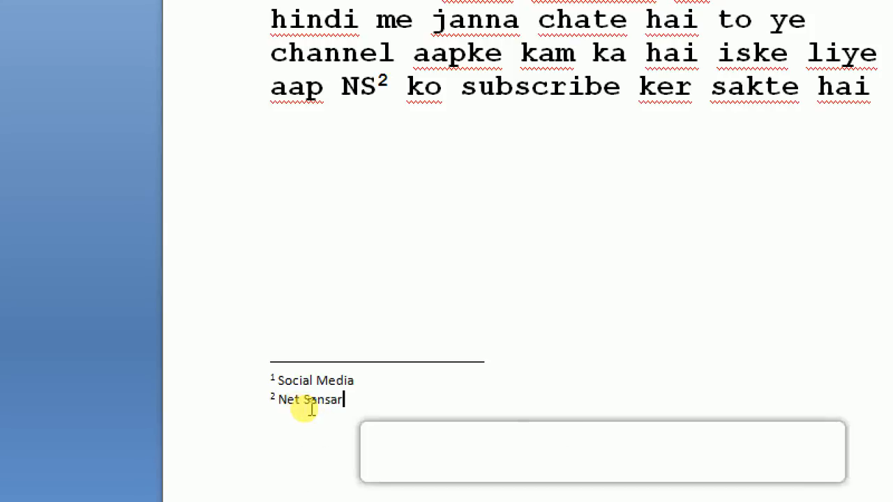
mouse_move(328, 247)
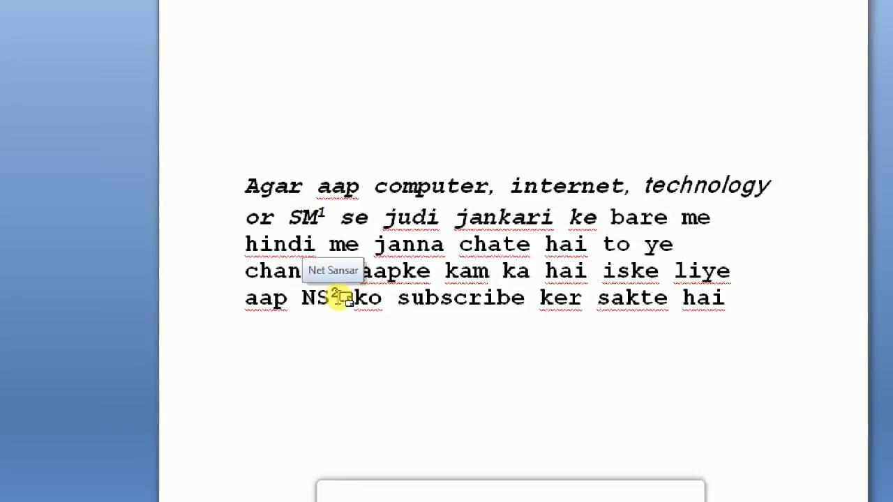
Step: Delete the footnotes after "SM" and "NS" by removing their reference marks from the paragraph
scroll(349, 301, "down", 2)
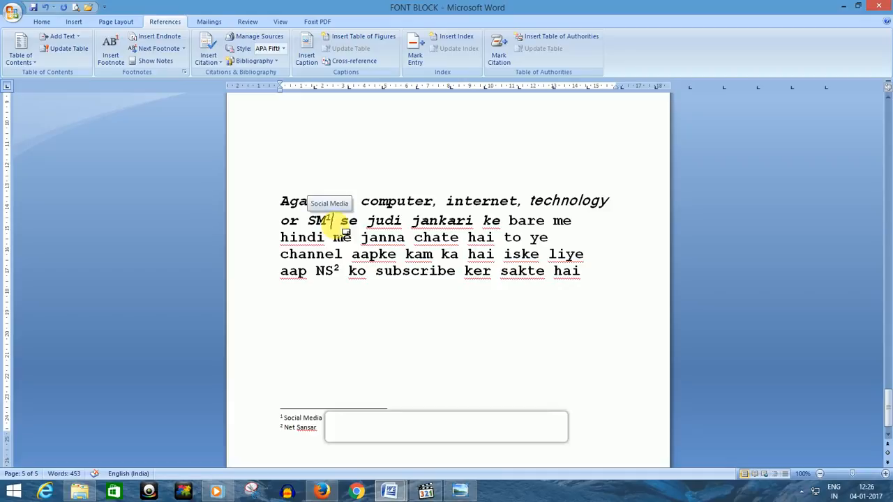
key("BackSpace")
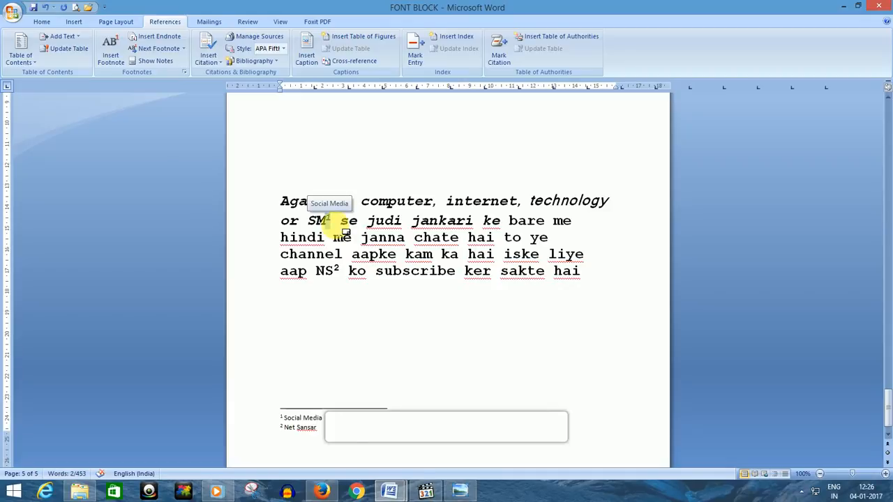
key("BackSpace")
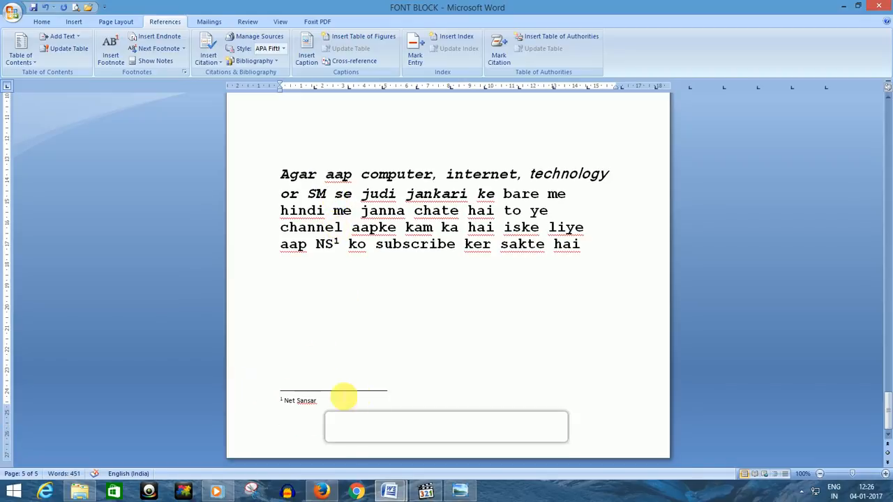
left_click(342, 246)
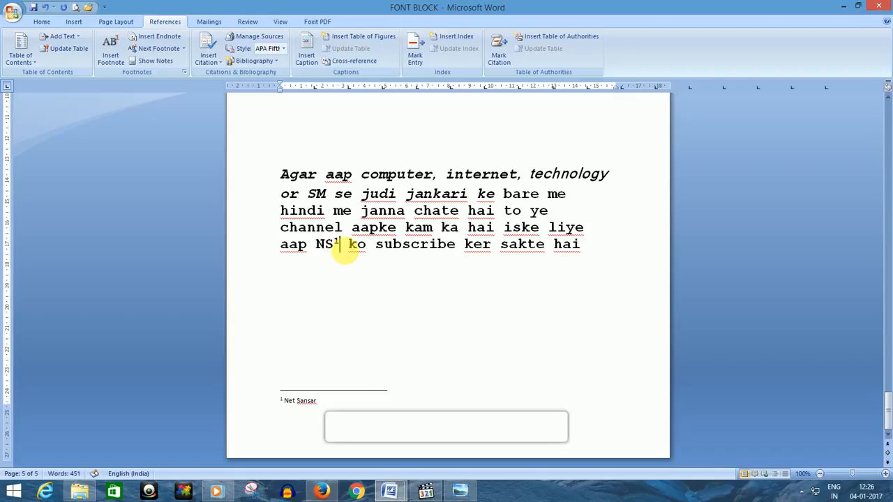
key("shift+Left")
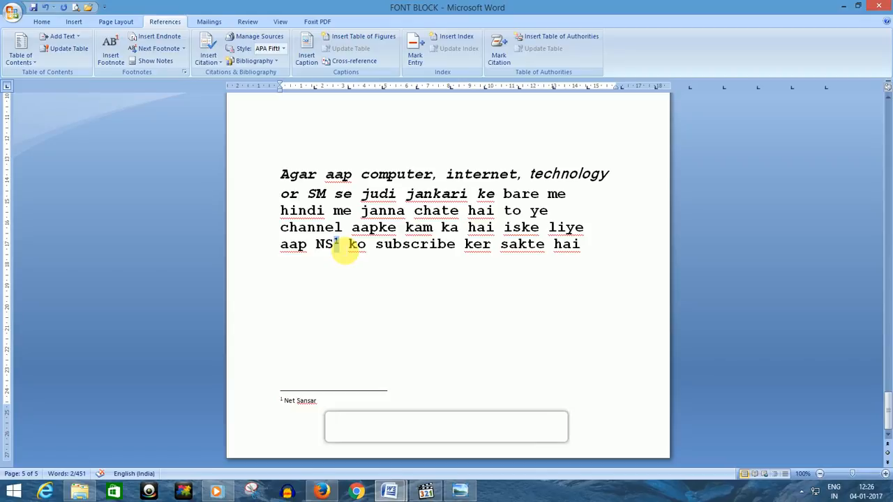
key("Delete")
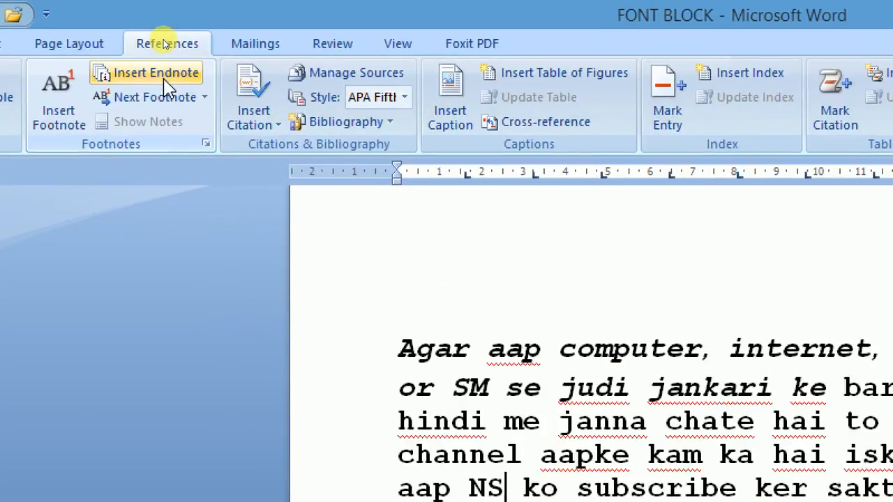
Step: Insert an endnote after "NS" in the paragraph's last line with the text "Net Sansar"
left_click(168, 87)
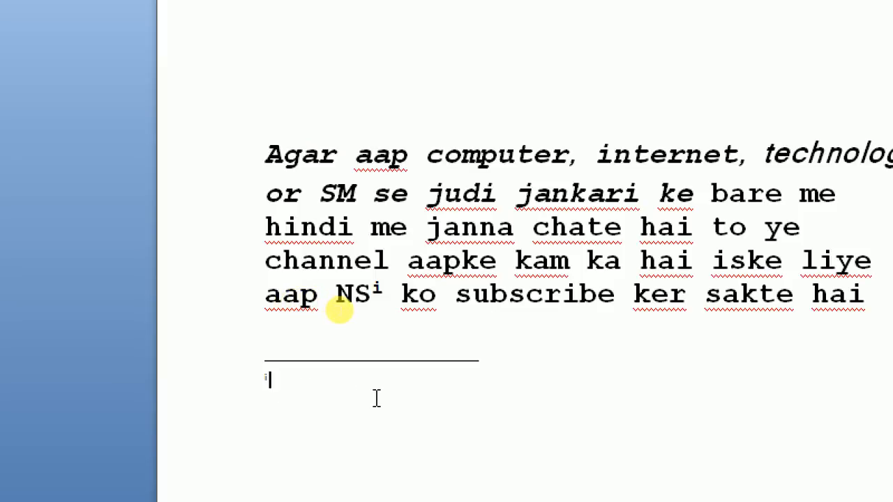
type("Net Sansar")
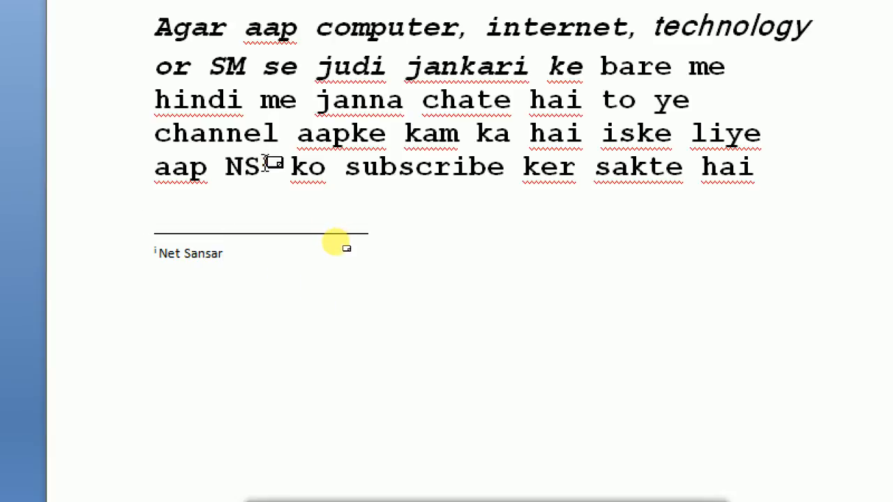
mouse_move(268, 162)
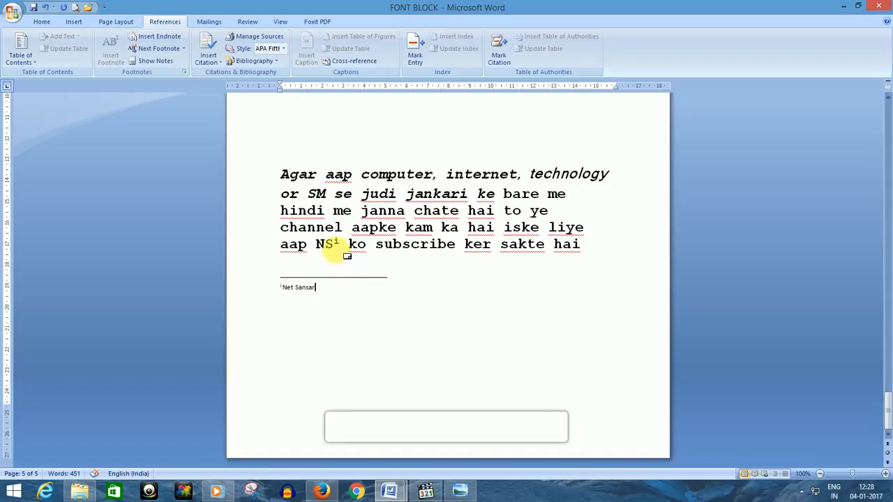
mouse_move(345, 249)
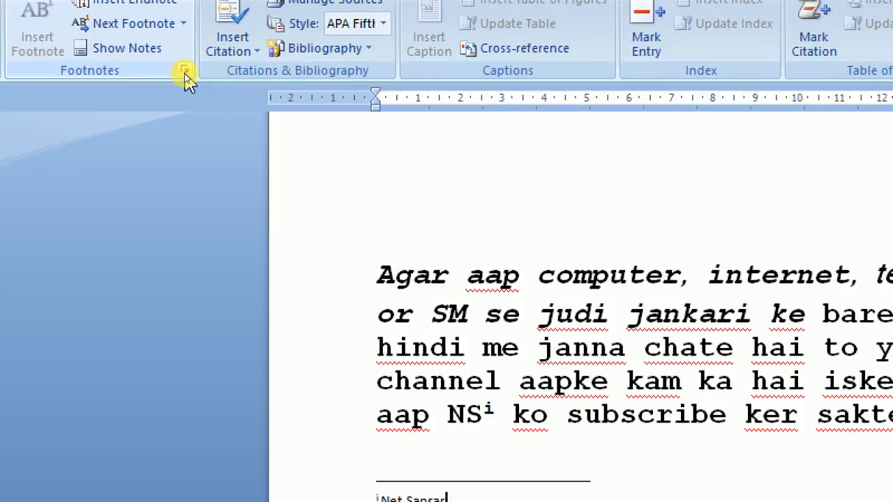
Step: Change the endnote number format to the symbols *, †, ‡, § and apply it to the whole document
left_click(184, 71)
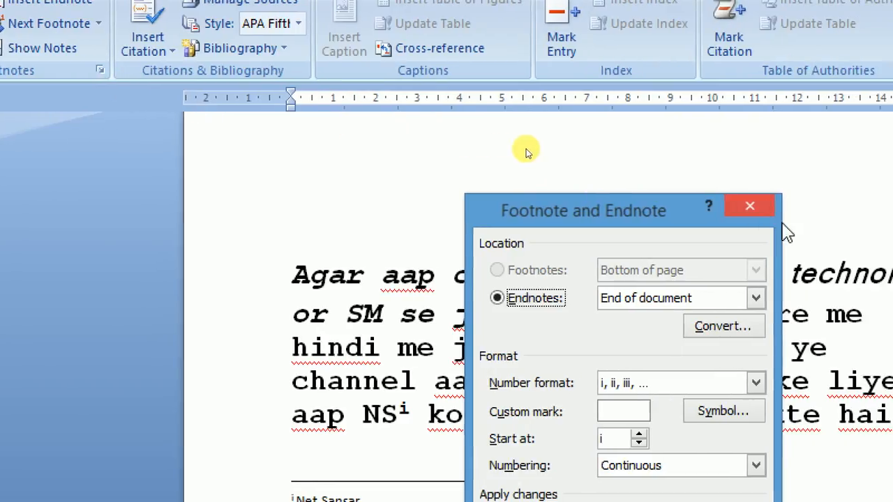
left_click_drag(611, 224, 371, 87)
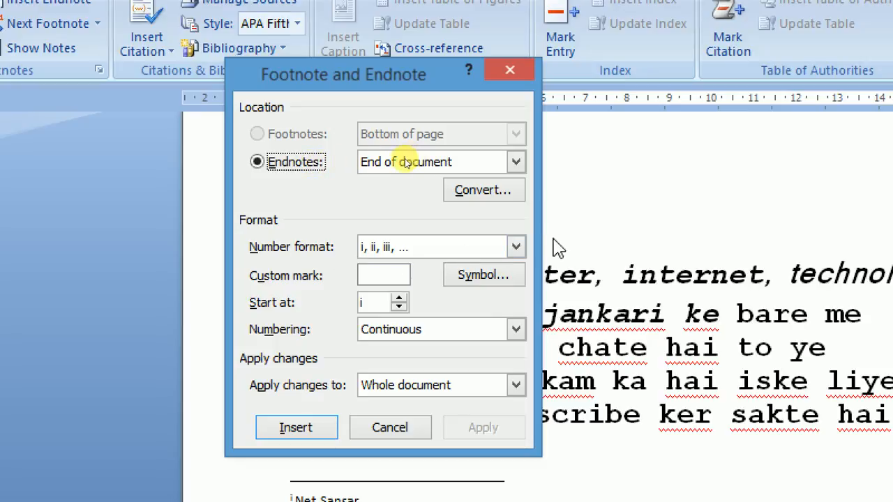
left_click(516, 249)
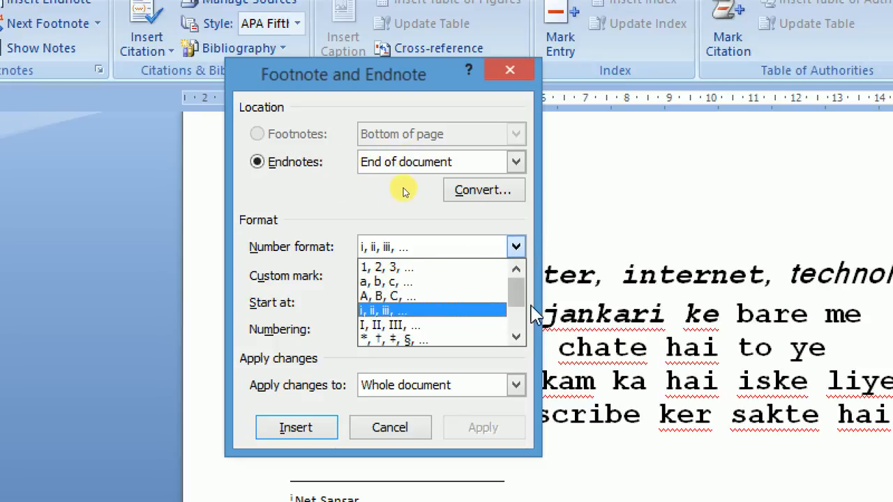
left_click_drag(519, 295, 525, 337)
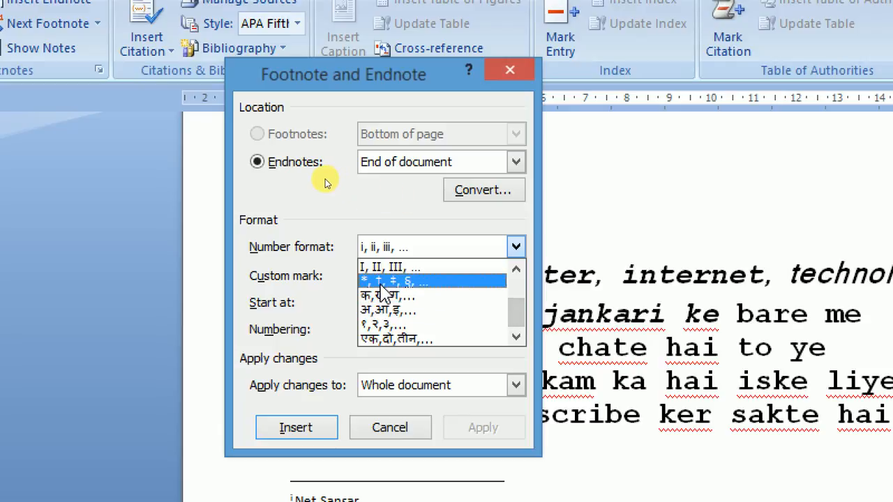
left_click(517, 249)
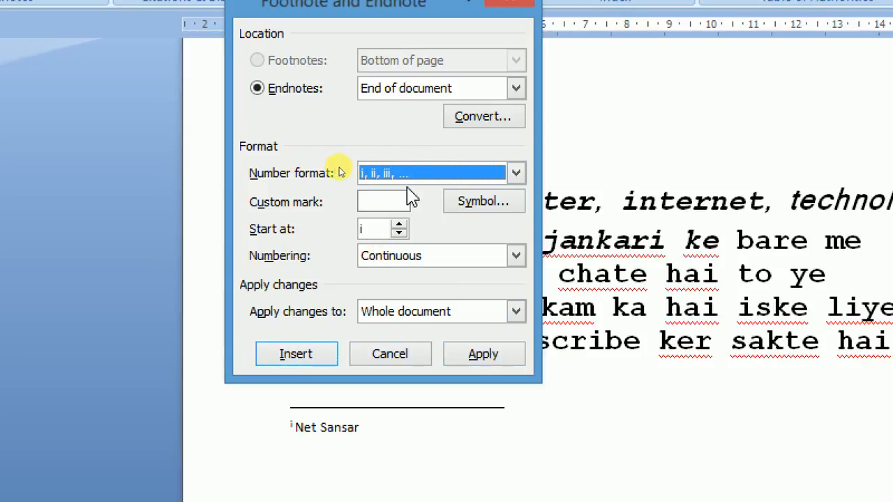
left_click(322, 356)
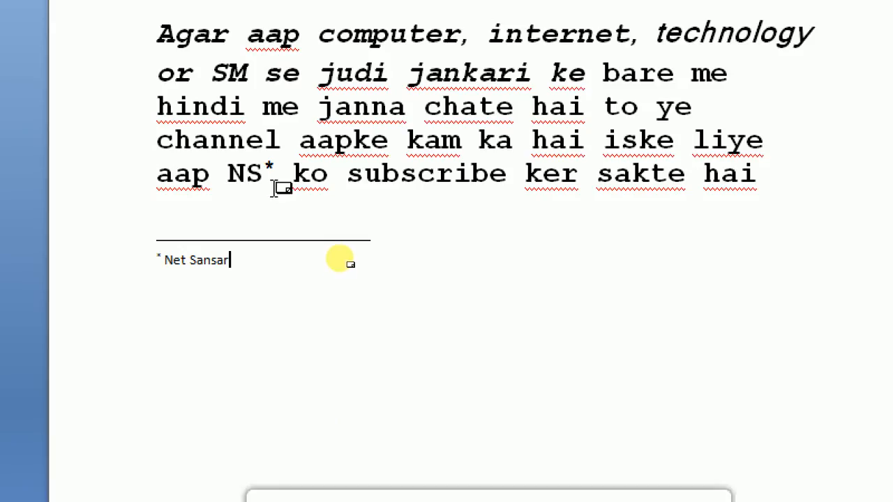
mouse_move(274, 173)
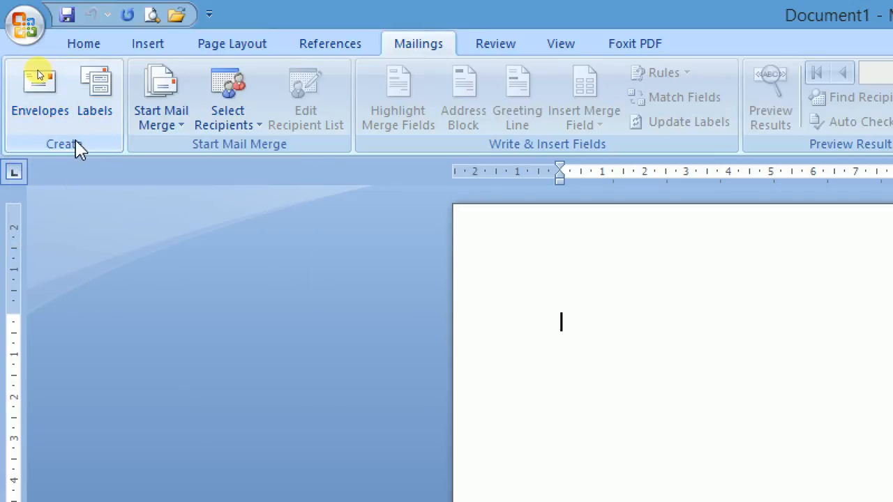
Step: Start an envelope for the blank document and fill in its delivery and return addresses
left_click(39, 96)
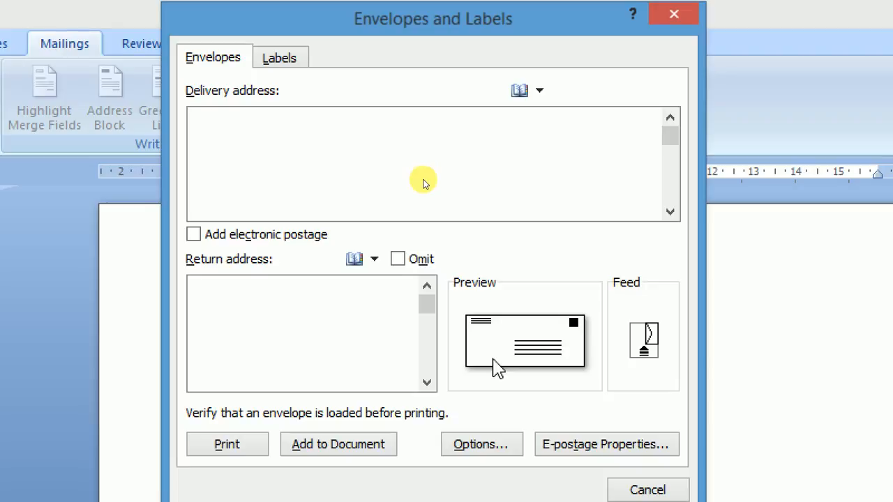
left_click(247, 132)
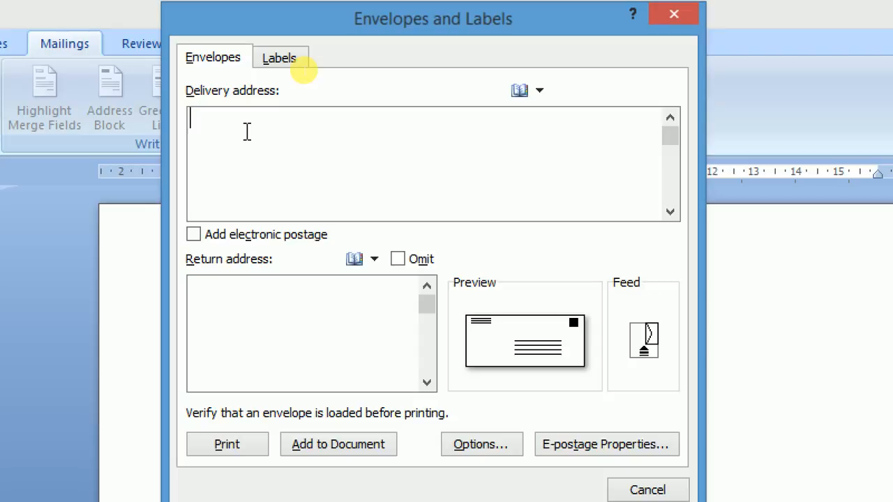
key("ctrl+v")
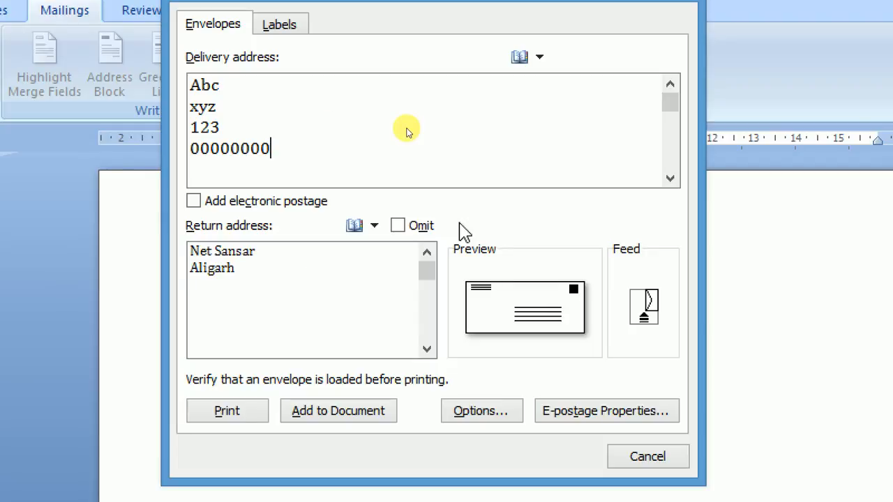
Step: Try Size 14 for the envelope, set the envelope size to Size 6 3/4 (3 5/8 x 6 1/2 in), and close the envelope setup
left_click(488, 394)
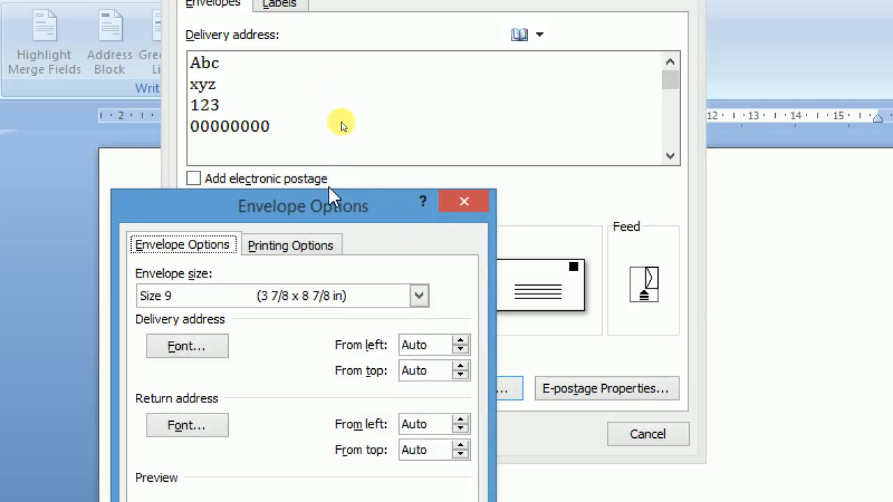
left_click_drag(334, 207, 443, 24)
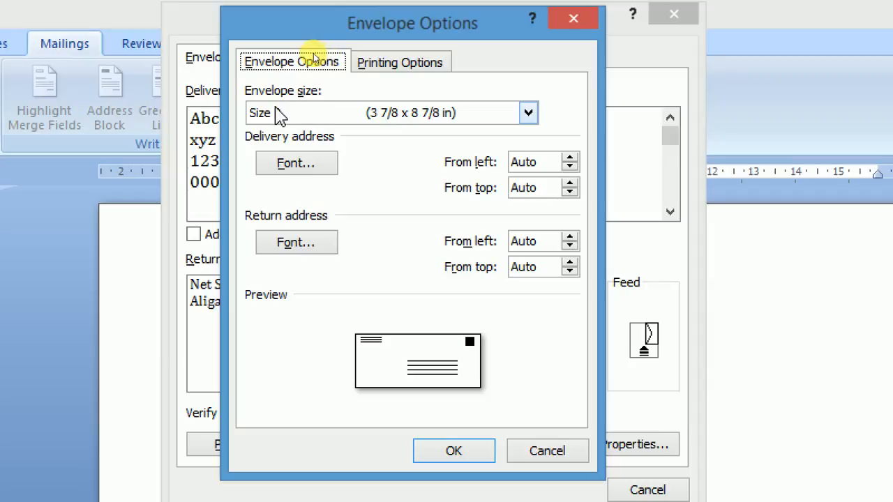
left_click(537, 112)
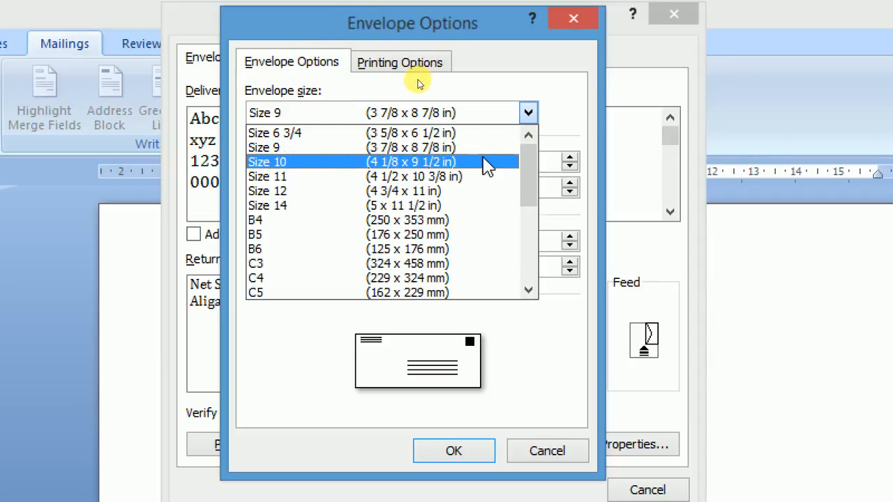
left_click(469, 206)
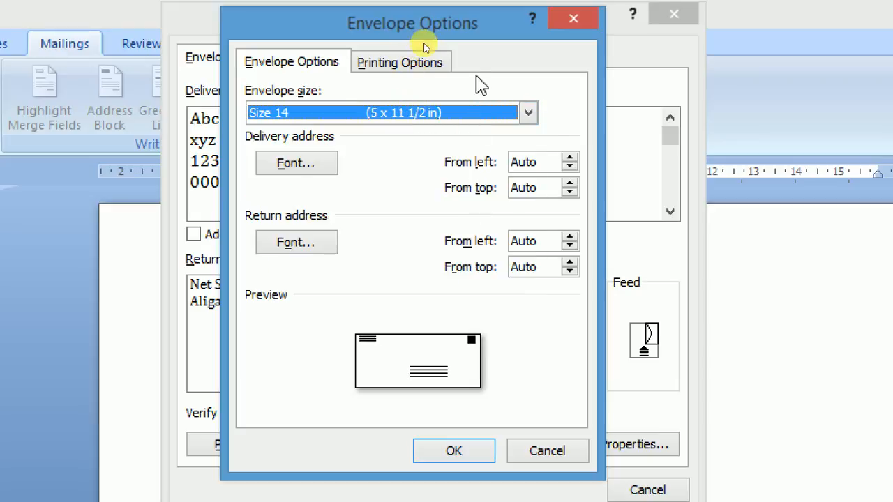
left_click(529, 117)
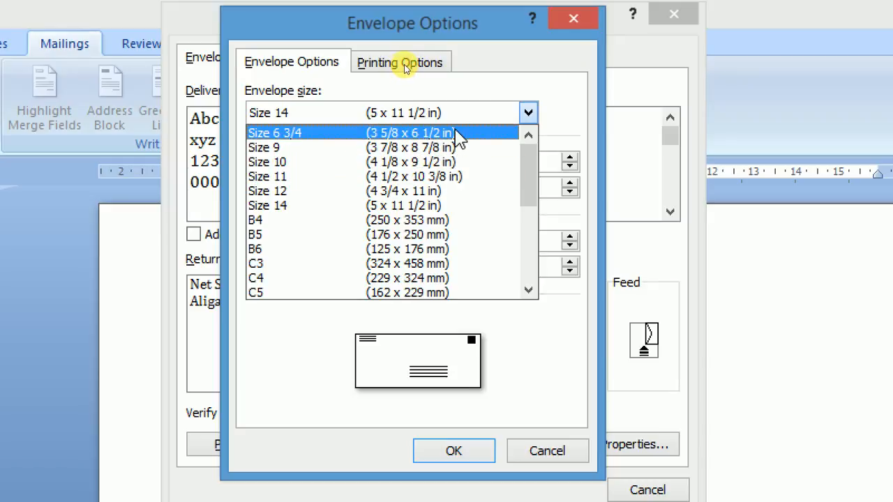
left_click(460, 139)
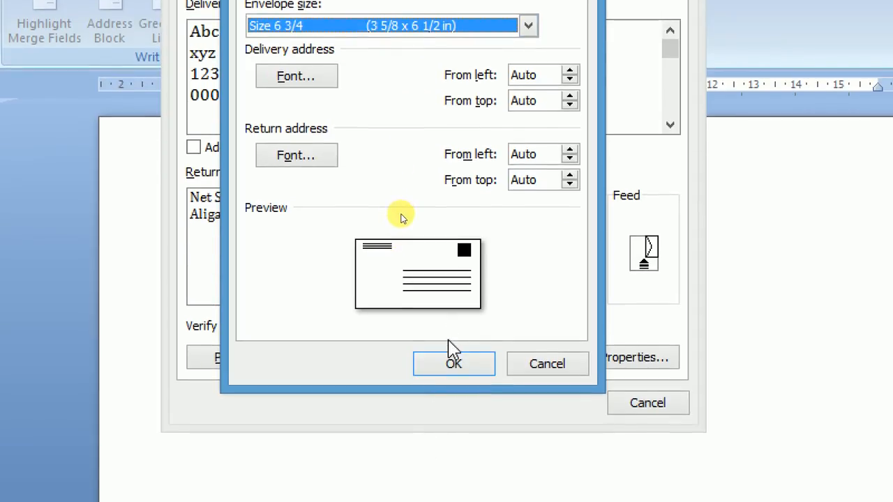
left_click(453, 356)
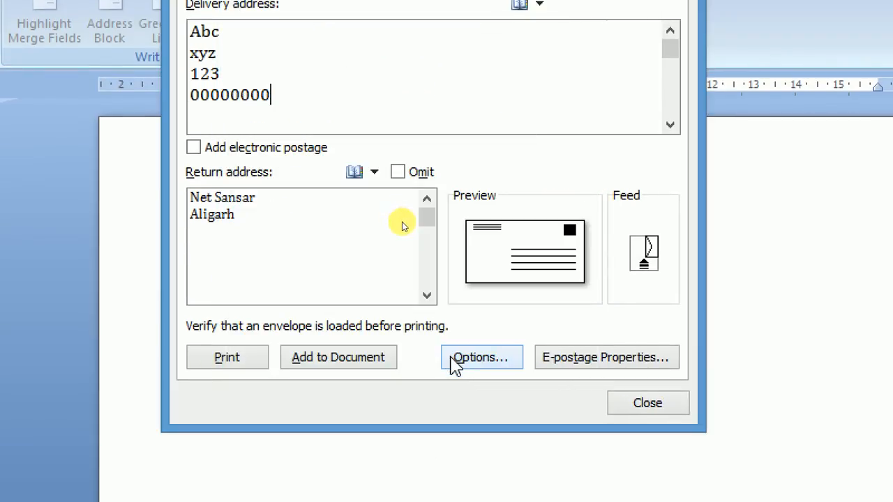
left_click(644, 405)
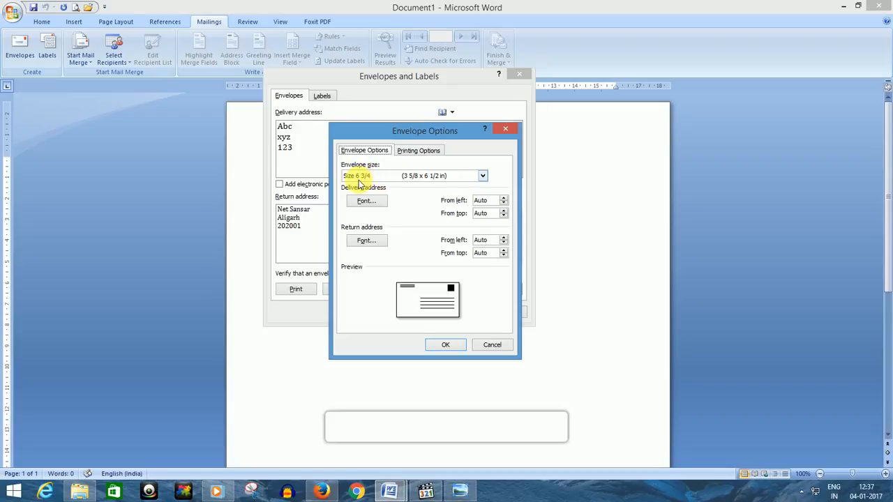
Step: Accept Size 6 3/4 for the envelope and add it to the document without saving the return address as the default
left_click(444, 346)
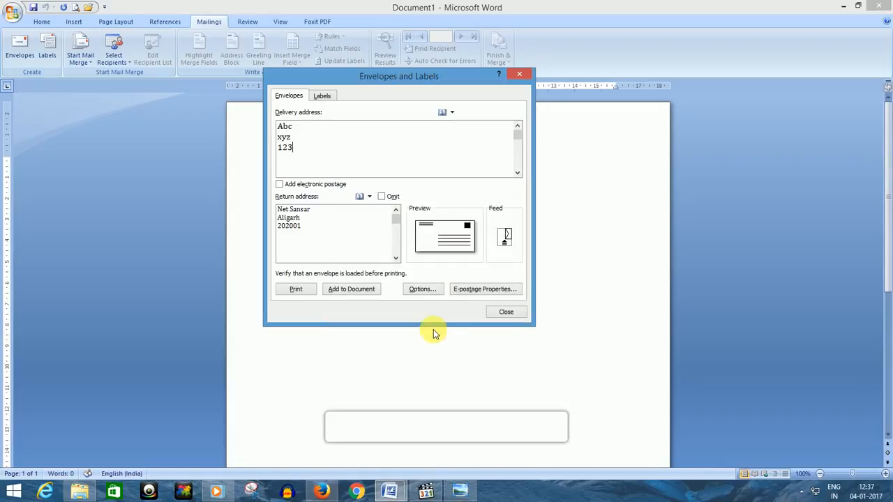
left_click(363, 295)
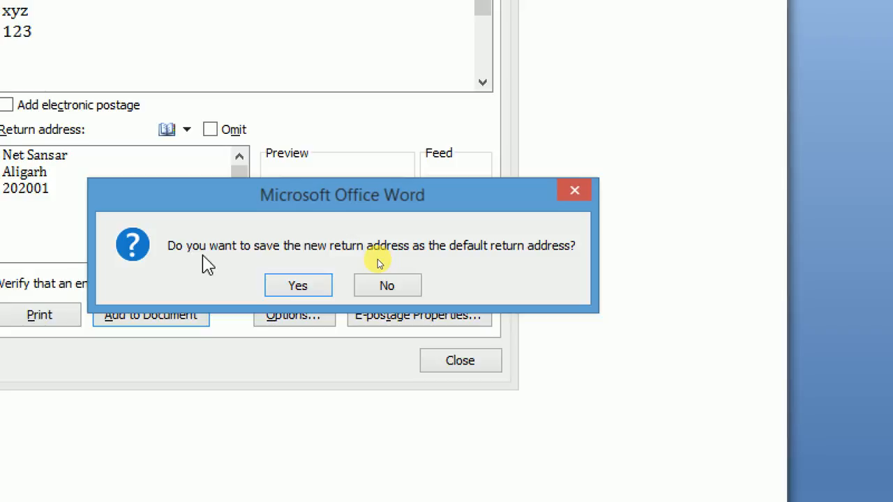
left_click(386, 287)
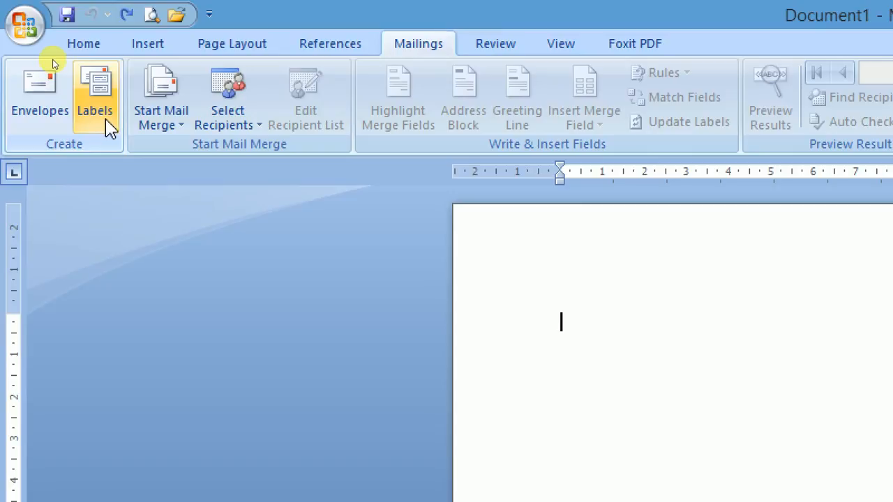
Step: Create a new document with a full page of the same label containing the Net Sansar address, and look over the sheet
left_click(108, 129)
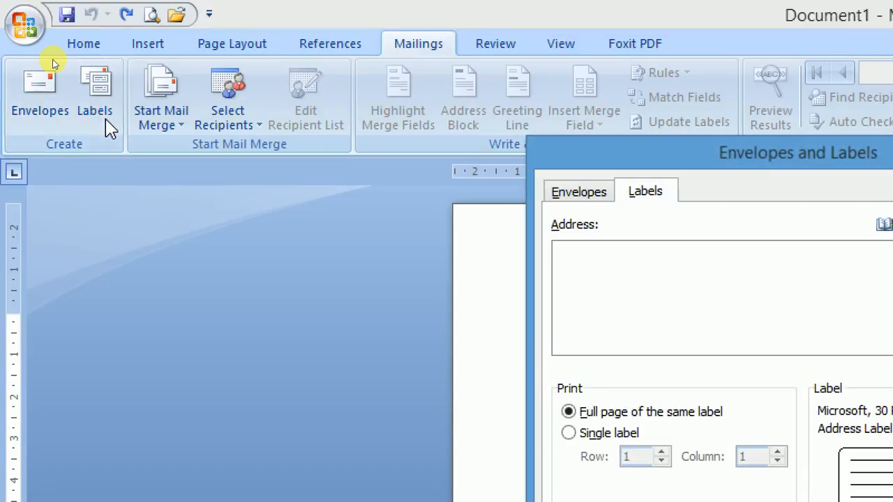
left_click_drag(862, 156, 848, 31)
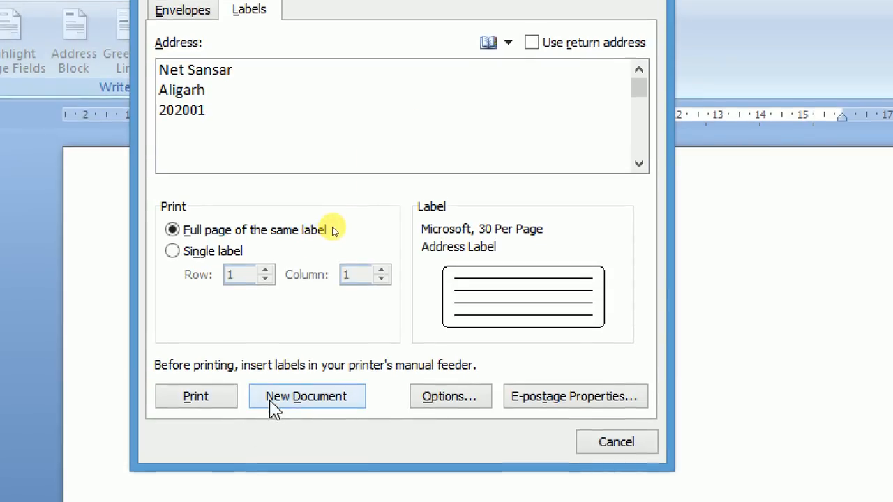
left_click(270, 404)
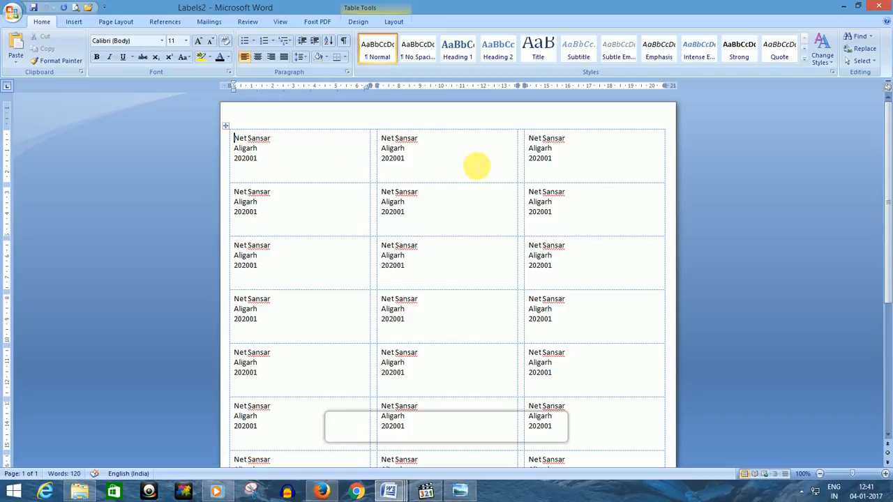
scroll(476, 165, "down", 1)
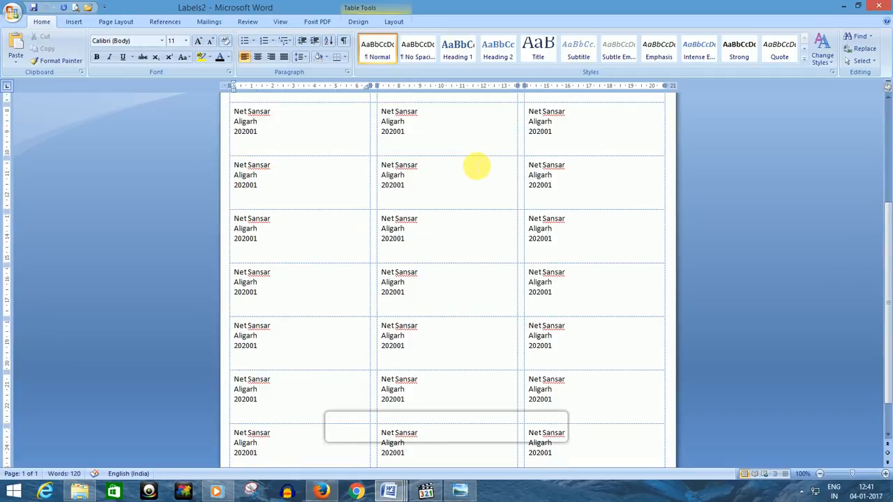
scroll(476, 165, "up", 1)
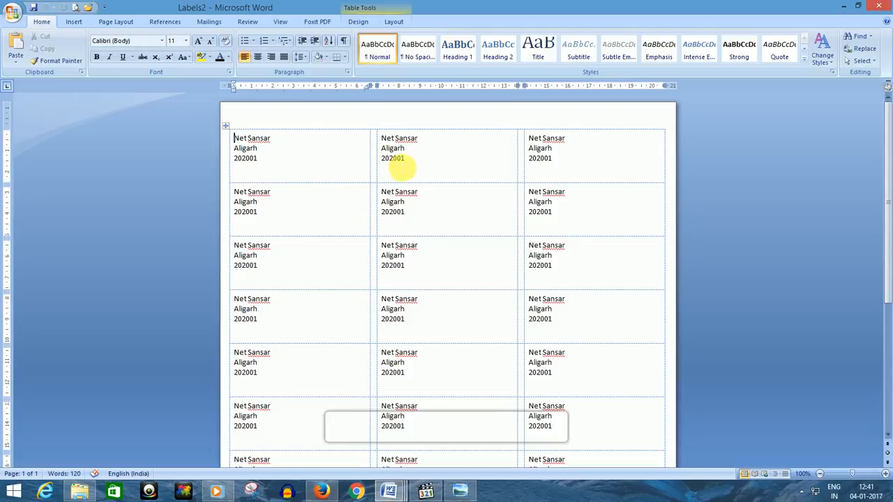
Step: Delete the whole address from the middle label in the first row of the label sheet
left_click(282, 163)
left_click(422, 165)
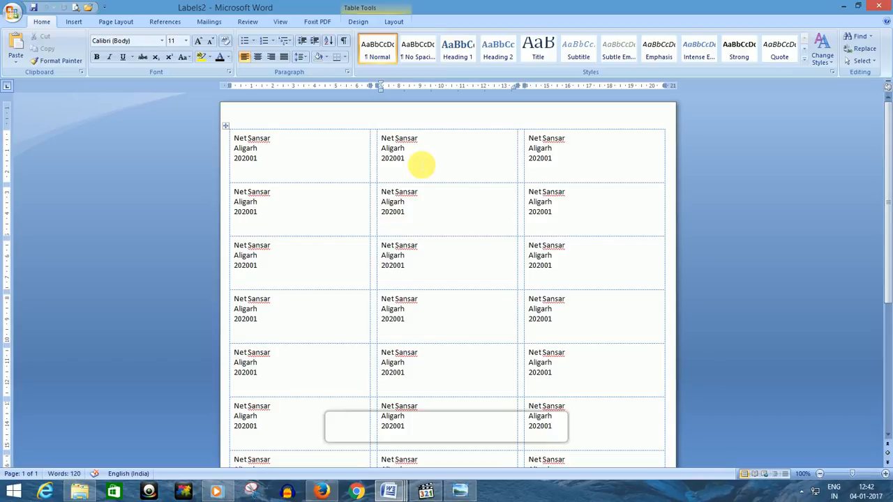
key("BackSpace")
key("BackSpace")
key("BackSpace")
key("BackSpace")
key("BackSpace")
key("BackSpace")
key("BackSpace")
key("BackSpace")
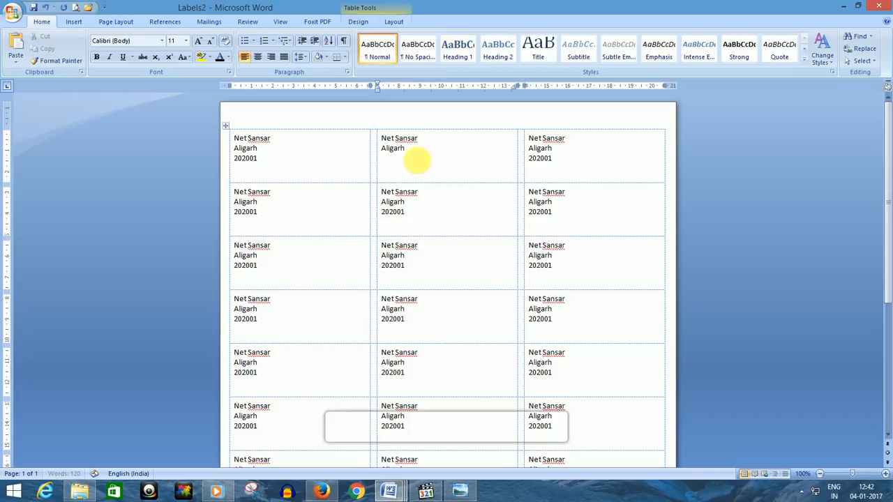
key("BackSpace")
key("BackSpace")
key("BackSpace")
key("BackSpace")
key("BackSpace")
key("BackSpace")
key("BackSpace")
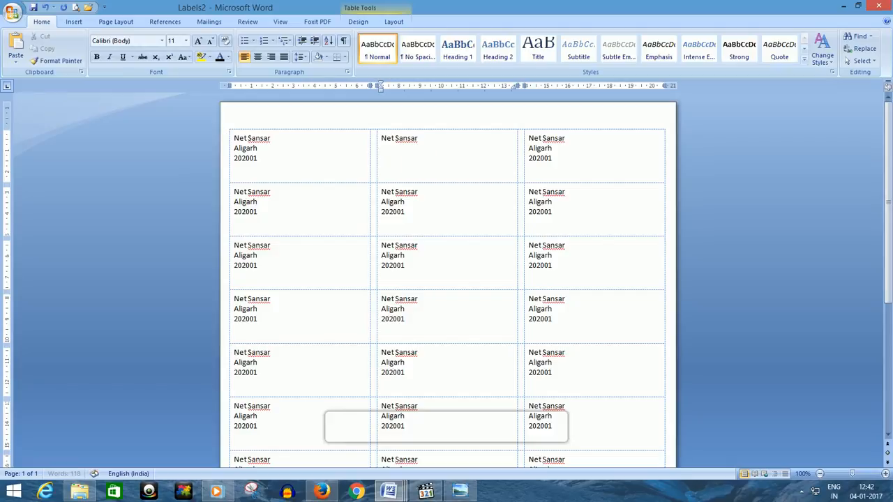
key("BackSpace")
key("BackSpace")
key("BackSpace")
key("BackSpace")
key("BackSpace")
key("BackSpace")
key("BackSpace")
key("BackSpace")
key("BackSpace")
key("BackSpace")
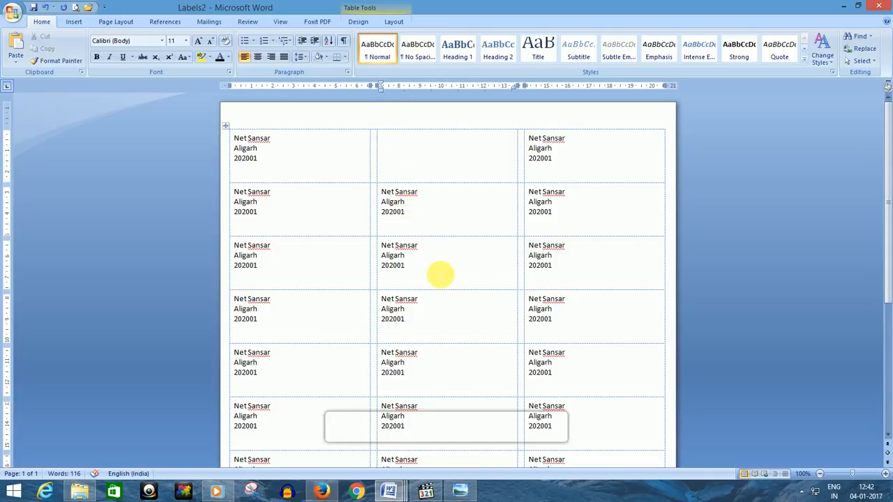
key("alt+m")
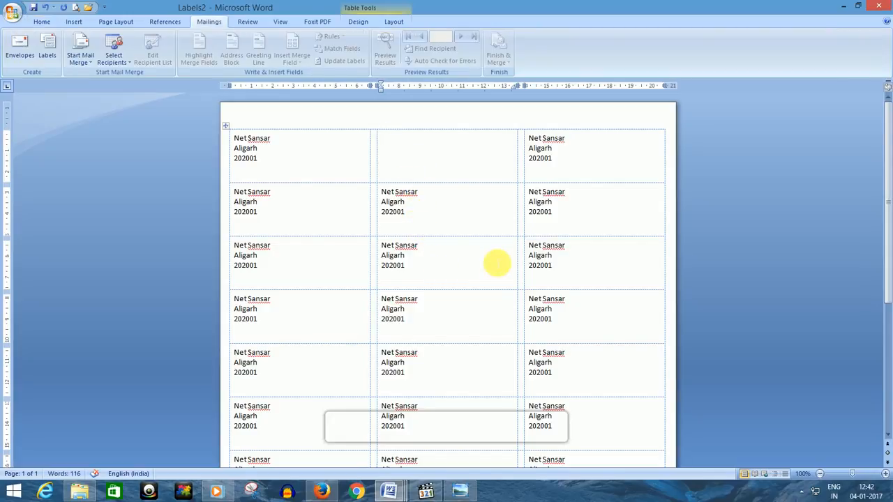